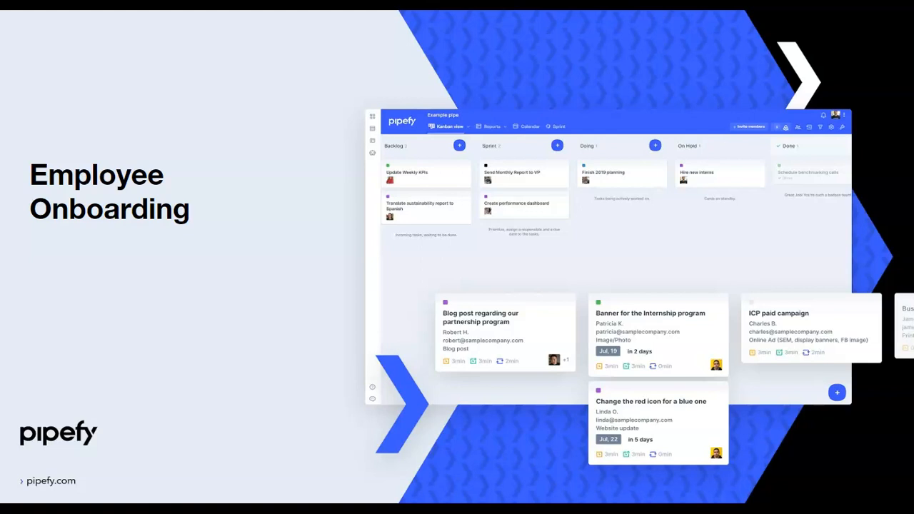
{"action": "key", "text": "Right"}
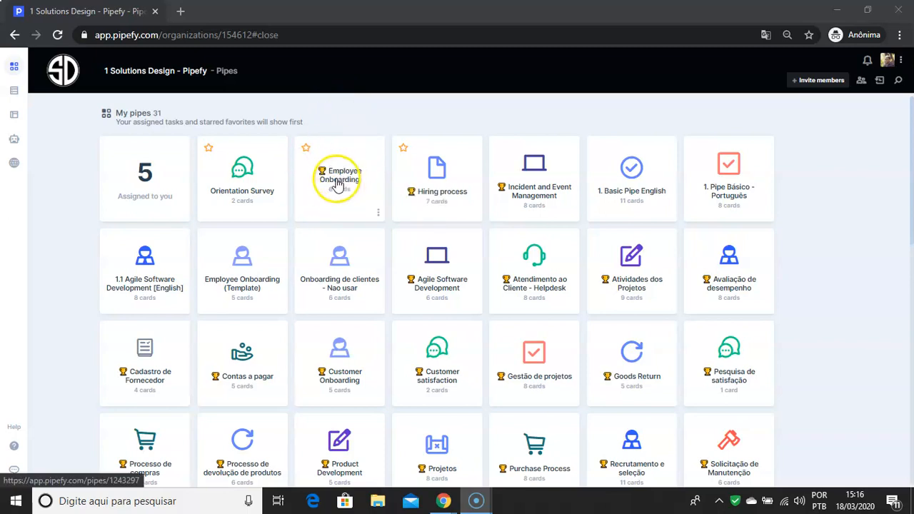
Open the Hiring process pipe and move the only card in the Contracts phase to Onboarding.
{"action": "left_click", "coordinate": [437, 179]}
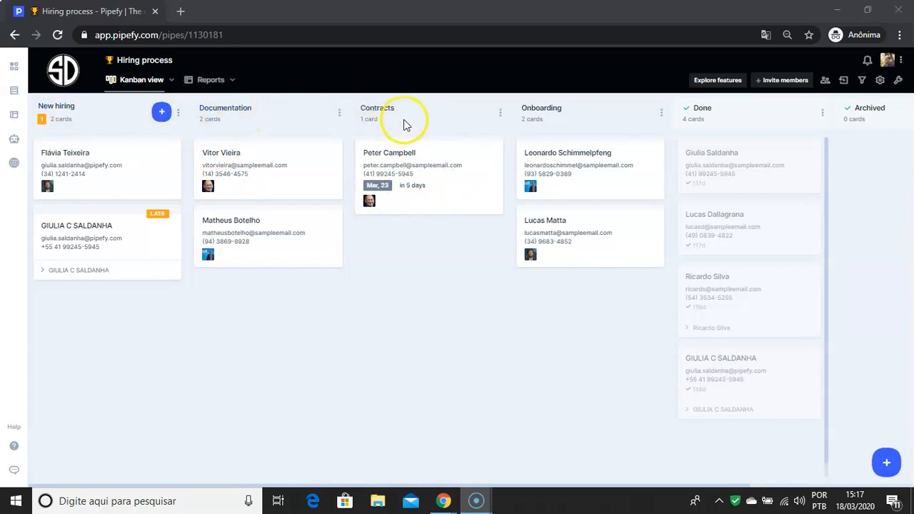
{"action": "left_click_drag", "start_coordinate": [424, 164], "coordinate": [603, 303]}
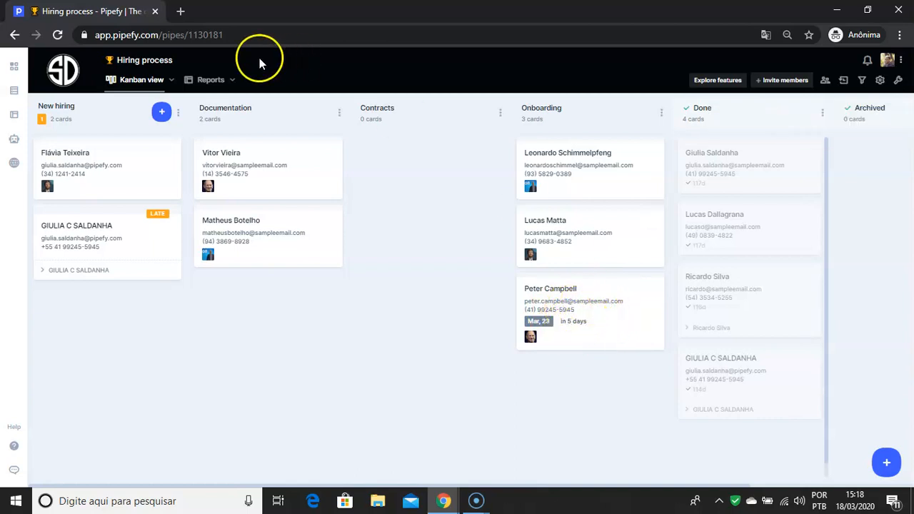
Return to the pipes overview, go to the Employee Onboarding pipe and open the Marketing Analyst's card in Pre-Boarding.
{"action": "left_click", "coordinate": [66, 73]}
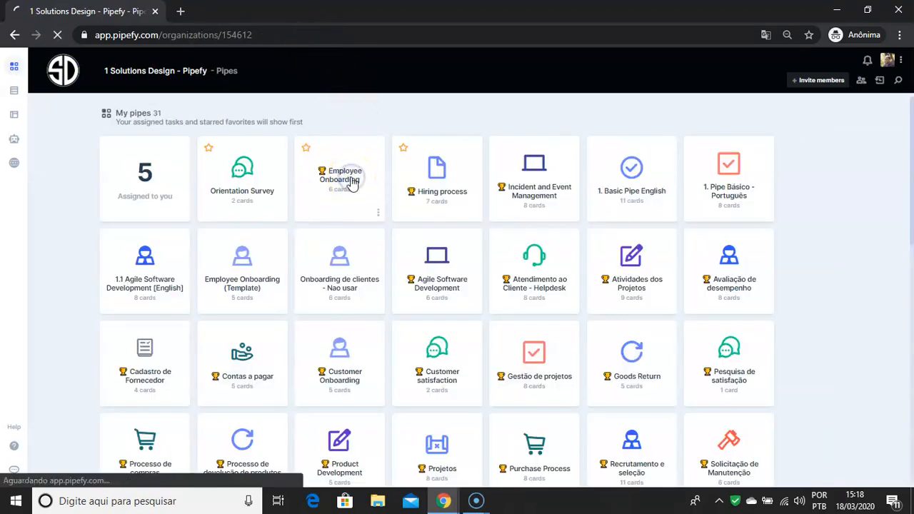
{"action": "left_click", "coordinate": [352, 182]}
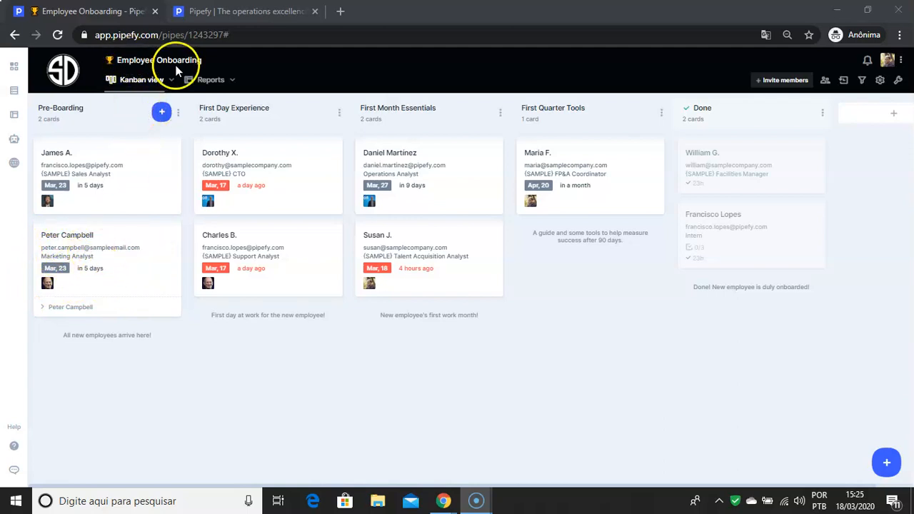
{"action": "left_click", "coordinate": [122, 266]}
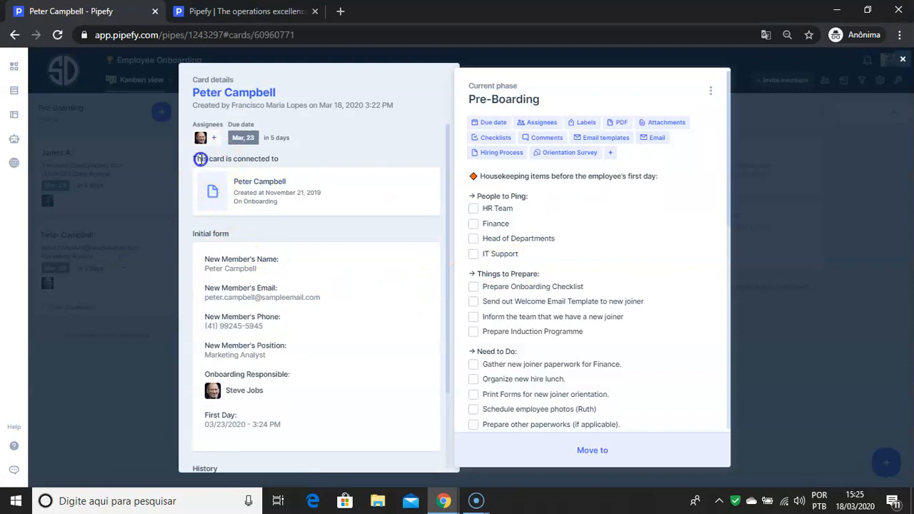
Expand the connected hiring record on the card, review its start form and phase history, and collapse it.
{"action": "left_click", "coordinate": [274, 161]}
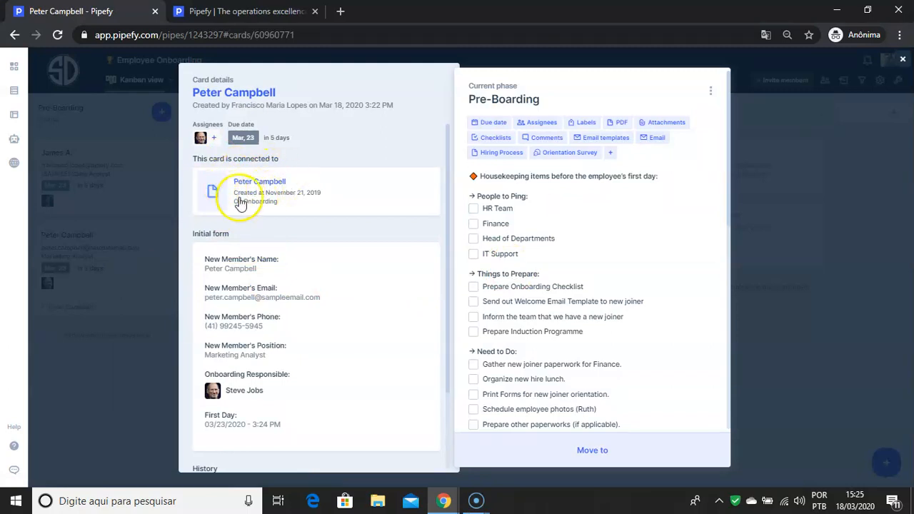
{"action": "left_click", "coordinate": [282, 187]}
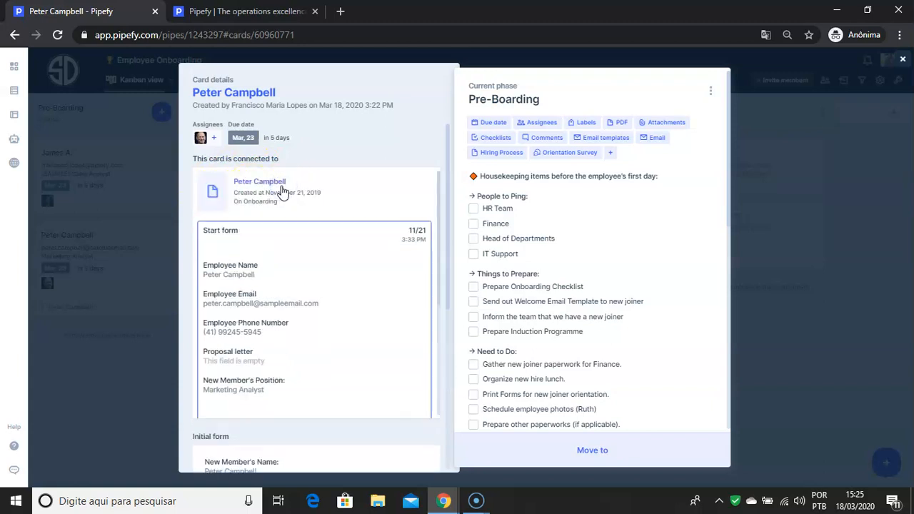
{"action": "scroll", "coordinate": [300, 235], "scroll_direction": "down", "scroll_amount": 3}
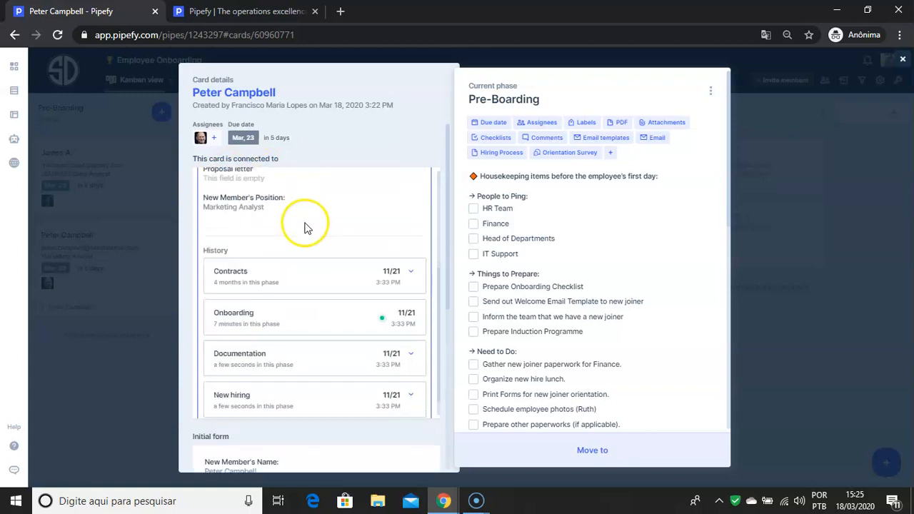
{"action": "scroll", "coordinate": [304, 227], "scroll_direction": "down", "scroll_amount": 1}
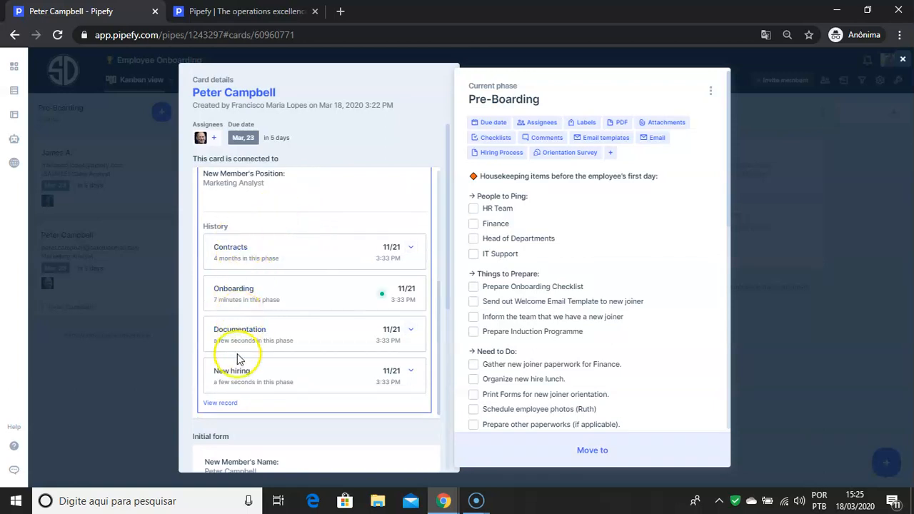
{"action": "scroll", "coordinate": [247, 294], "scroll_direction": "up", "scroll_amount": 4}
{"action": "left_click", "coordinate": [254, 196]}
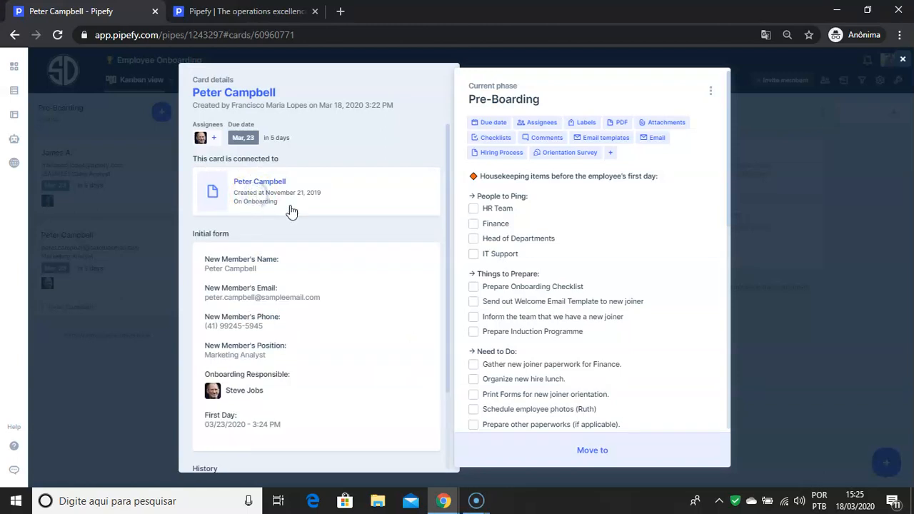
Examine the card's initial form and its Pre-Boarding checklists, then close the card.
{"action": "scroll", "coordinate": [264, 250], "scroll_direction": "down", "scroll_amount": 1}
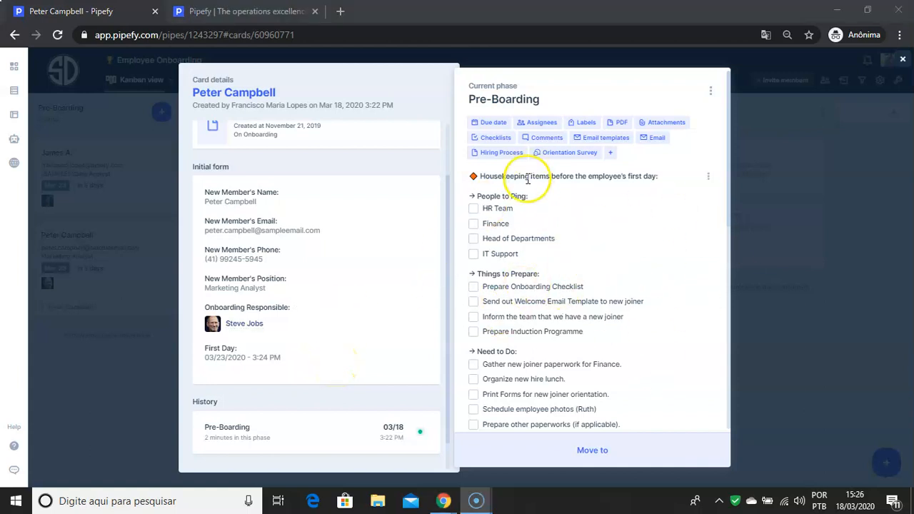
{"action": "scroll", "coordinate": [515, 243], "scroll_direction": "down", "scroll_amount": 4}
{"action": "scroll", "coordinate": [537, 326], "scroll_direction": "up", "scroll_amount": 4}
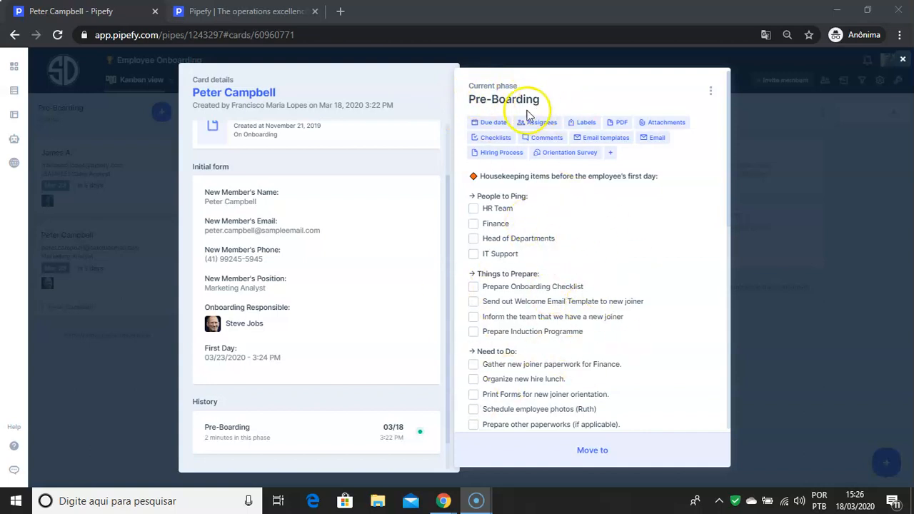
{"action": "left_click", "coordinate": [110, 386]}
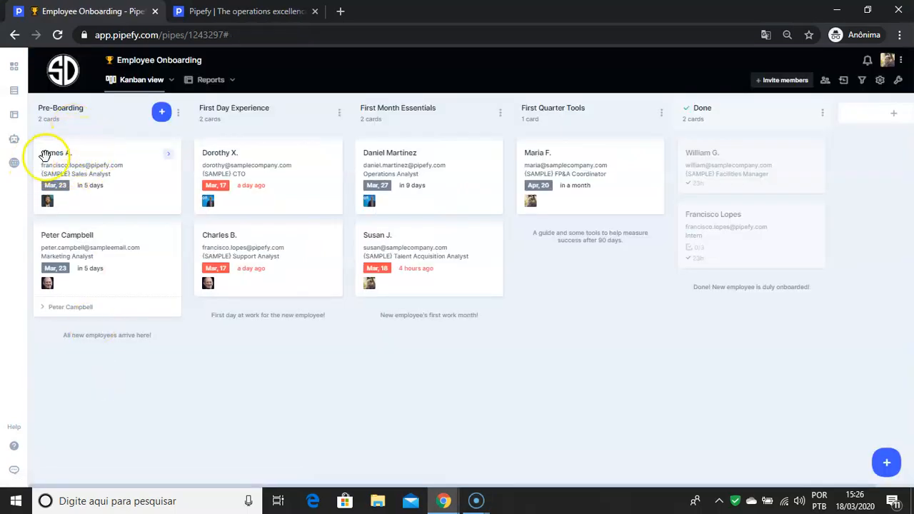
Review the details and checklists of the Sales Analyst's card in Pre-Boarding and the CTO's card in First Day Experience.
{"action": "left_click", "coordinate": [91, 164]}
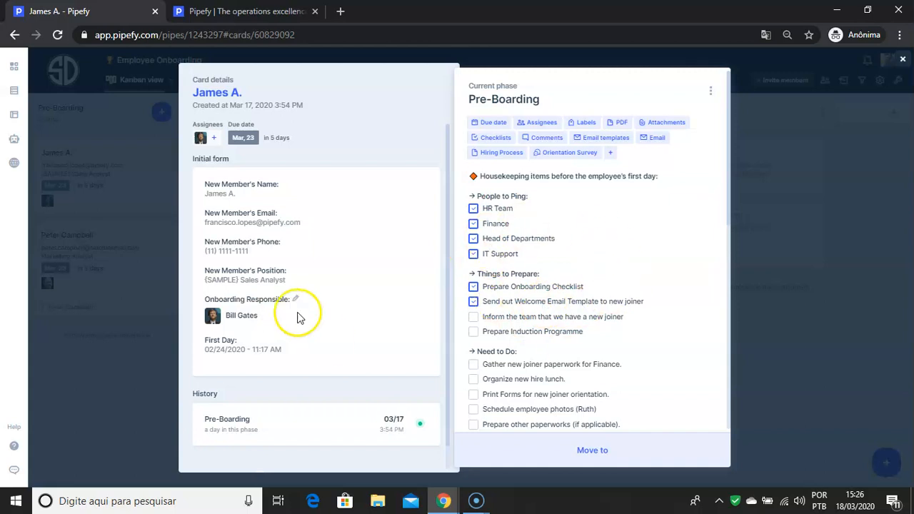
{"action": "left_click", "coordinate": [120, 380]}
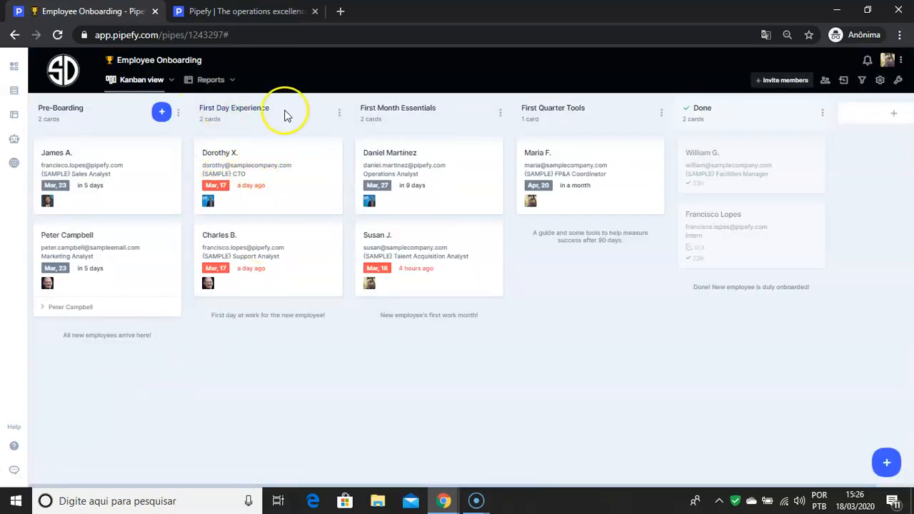
{"action": "left_click", "coordinate": [273, 180]}
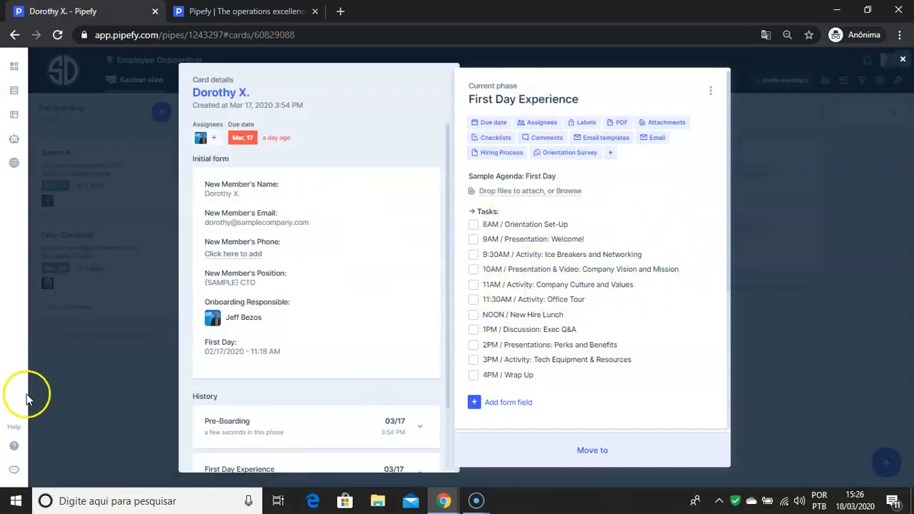
{"action": "left_click", "coordinate": [62, 397]}
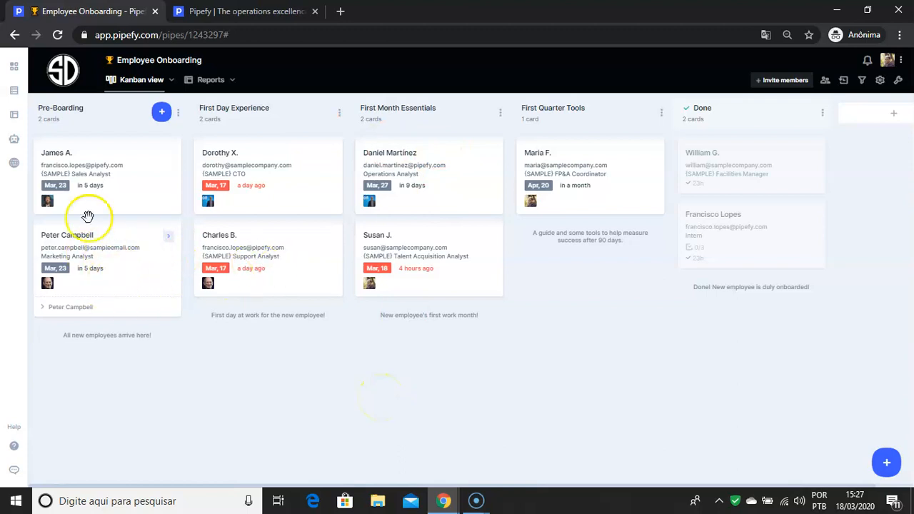
On the Marketing Analyst's card, check all People to Ping items plus Prepare Onboarding Checklist and Send out Welcome Email Template to new joiner.
{"action": "left_click", "coordinate": [133, 271]}
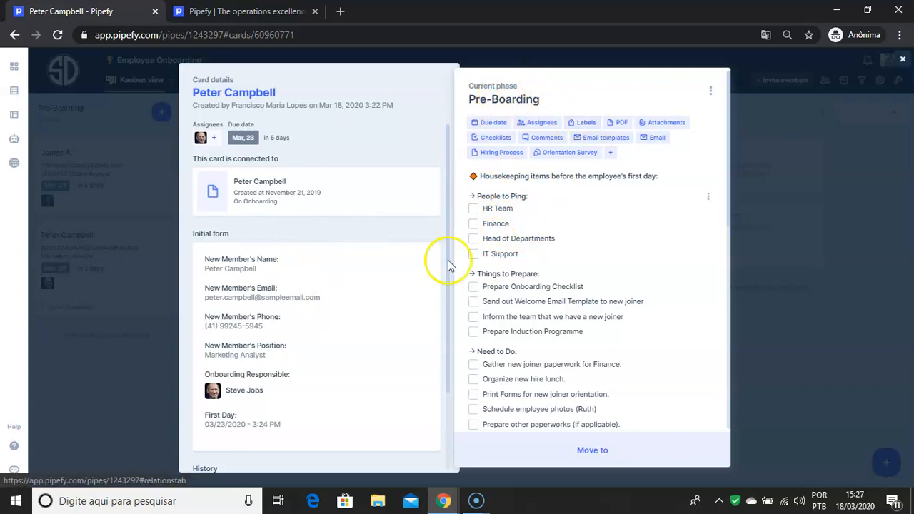
{"action": "left_click", "coordinate": [473, 208]}
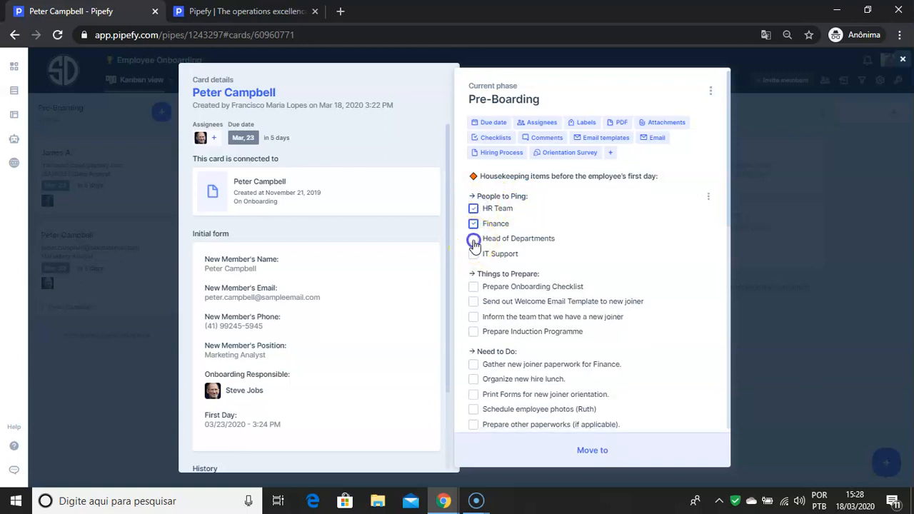
{"action": "left_click", "coordinate": [473, 254]}
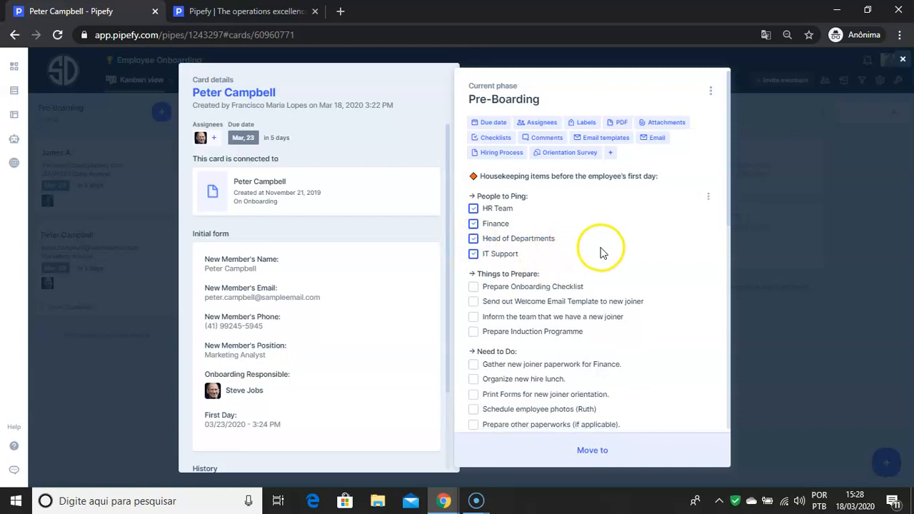
{"action": "scroll", "coordinate": [499, 275], "scroll_direction": "down", "scroll_amount": 1}
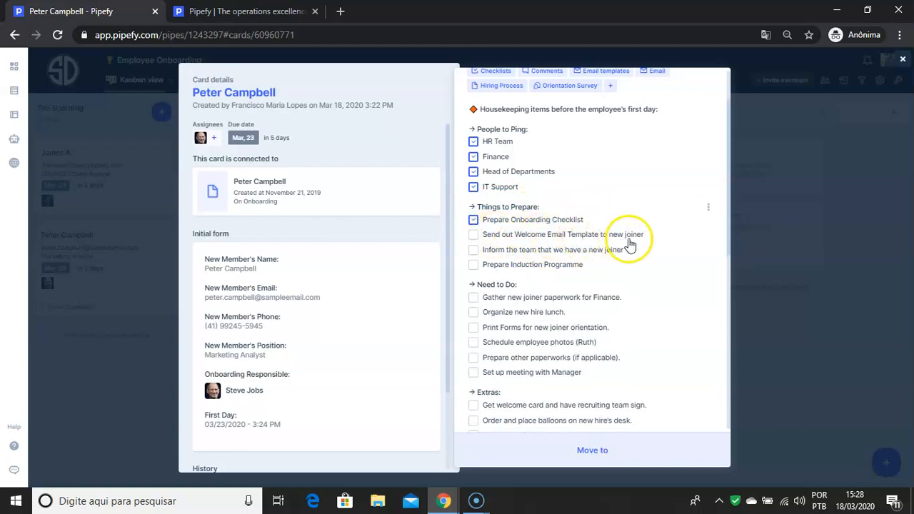
{"action": "left_click", "coordinate": [474, 235]}
{"action": "scroll", "coordinate": [550, 239], "scroll_direction": "up", "scroll_amount": 2}
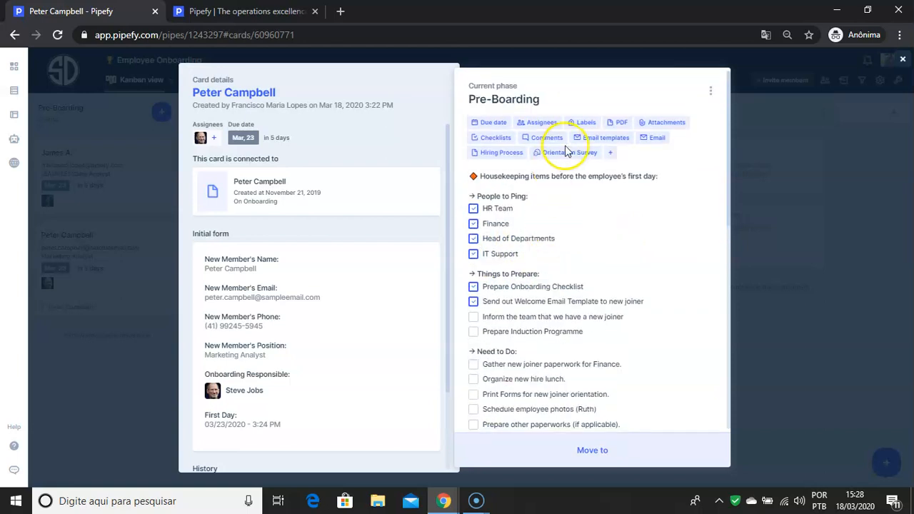
Send the New Hire Email template from the Marketing Analyst's card and complete the remaining Pre-Boarding checklist items.
{"action": "left_click", "coordinate": [604, 138]}
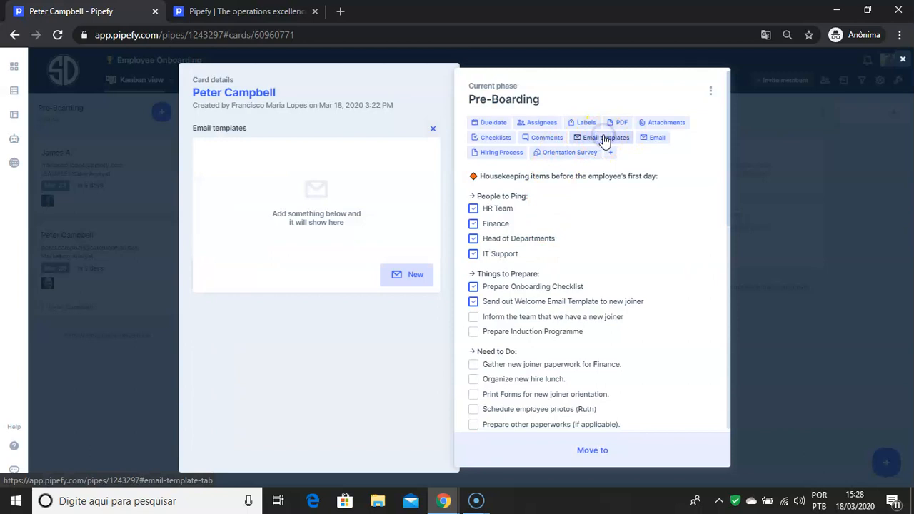
{"action": "left_click", "coordinate": [414, 276]}
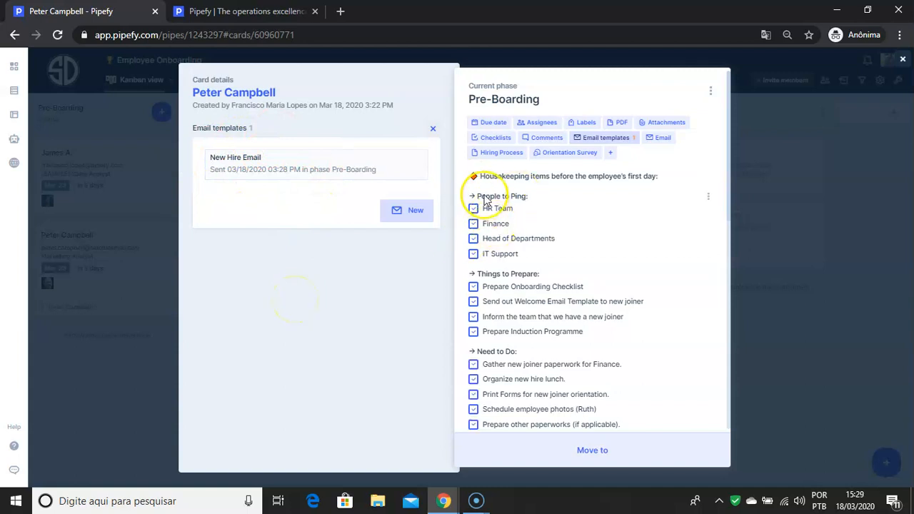
{"action": "scroll", "coordinate": [484, 200], "scroll_direction": "down", "scroll_amount": 10}
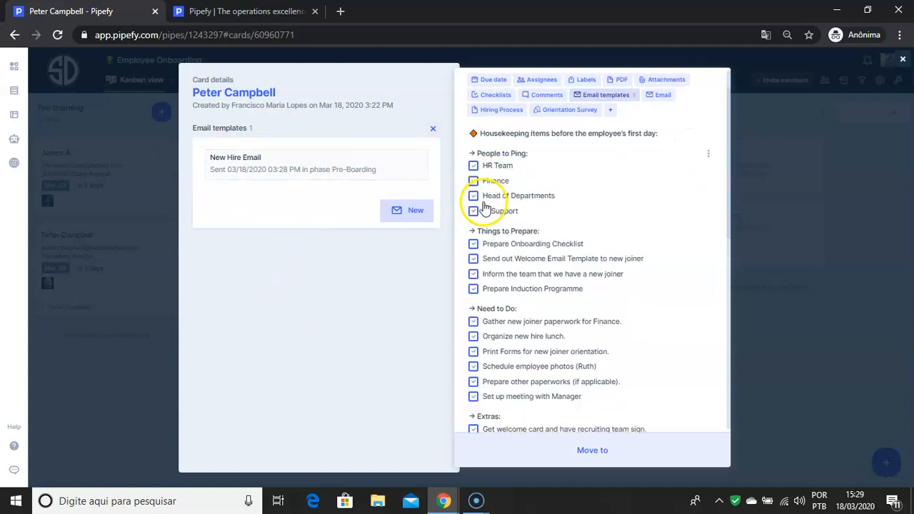
{"action": "scroll", "coordinate": [498, 245], "scroll_direction": "up", "scroll_amount": 10}
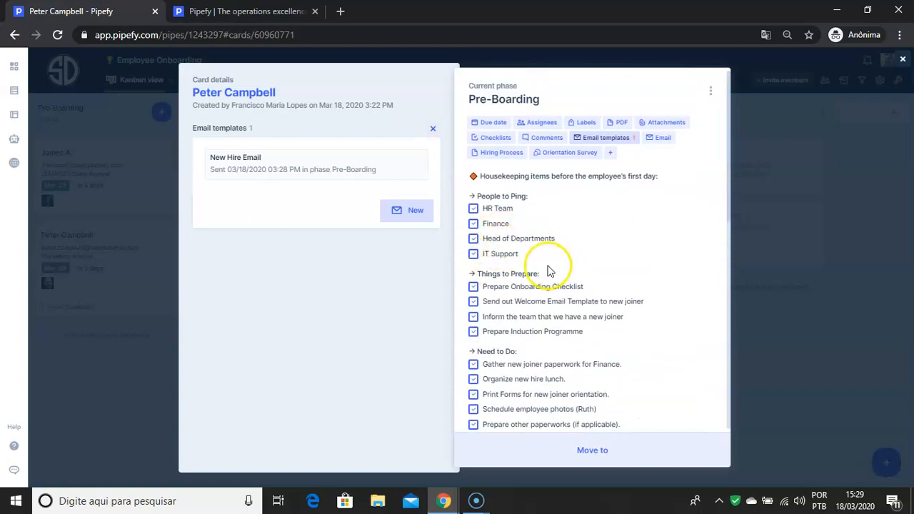
Move the Marketing Analyst's card from Pre-Boarding to the First Day Experience phase.
{"action": "left_click", "coordinate": [591, 449]}
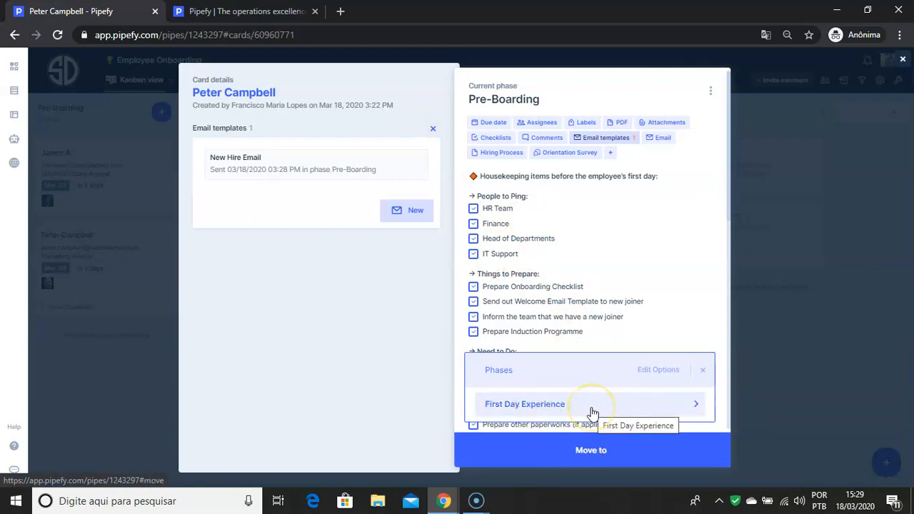
{"action": "left_click", "coordinate": [119, 357]}
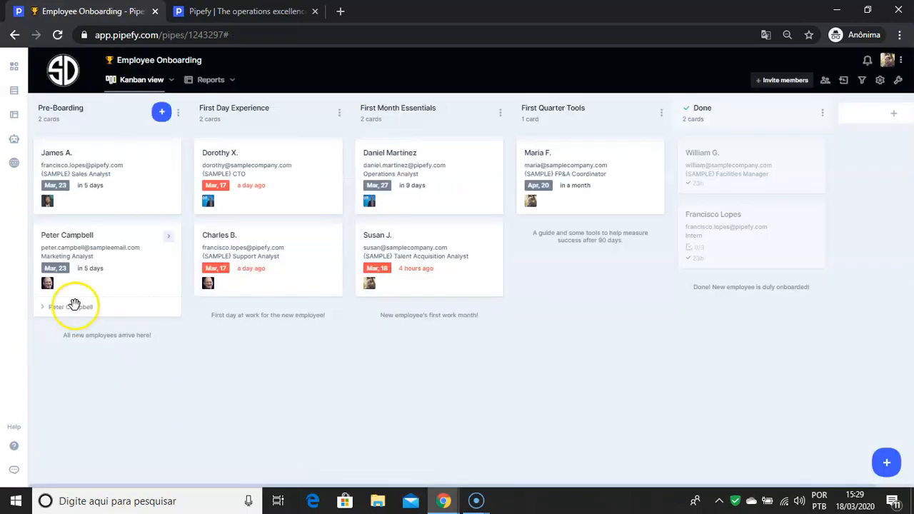
{"action": "left_click_drag", "start_coordinate": [91, 253], "coordinate": [284, 319]}
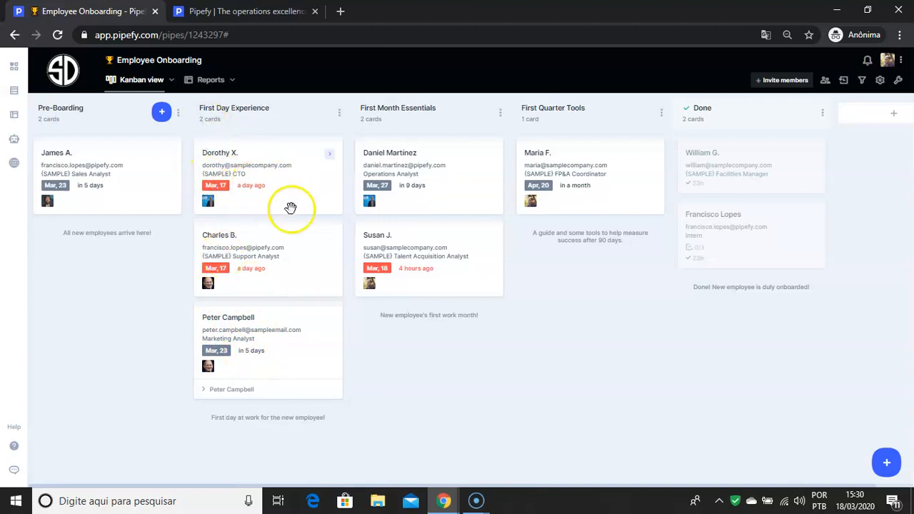
Move the CTO's and Support Analyst's cards from First Day Experience to First Month Essentials.
{"action": "left_click_drag", "start_coordinate": [283, 192], "coordinate": [455, 341]}
{"action": "left_click_drag", "start_coordinate": [267, 171], "coordinate": [450, 415]}
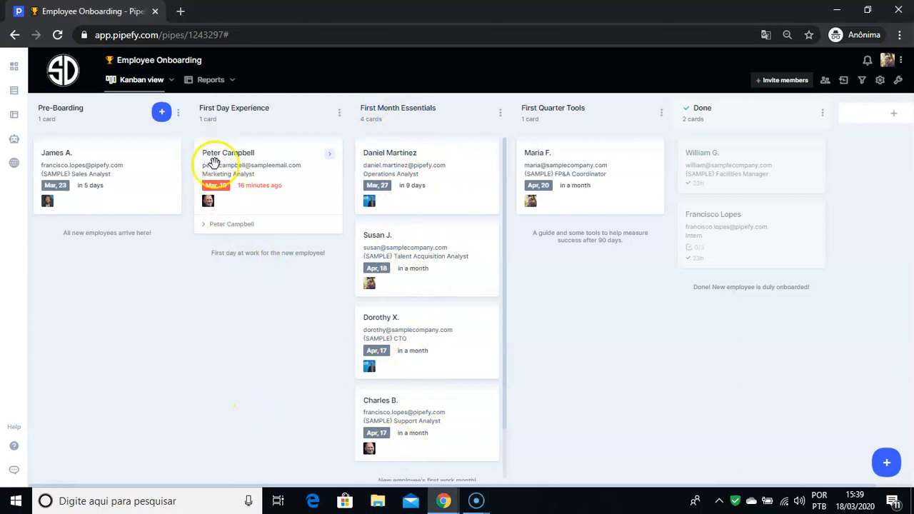
Open the Marketing Analyst's card and check every First Day Experience task, from 8AM / Orientation Set-Up to 4PM / Wrap Up.
{"action": "left_click", "coordinate": [259, 175]}
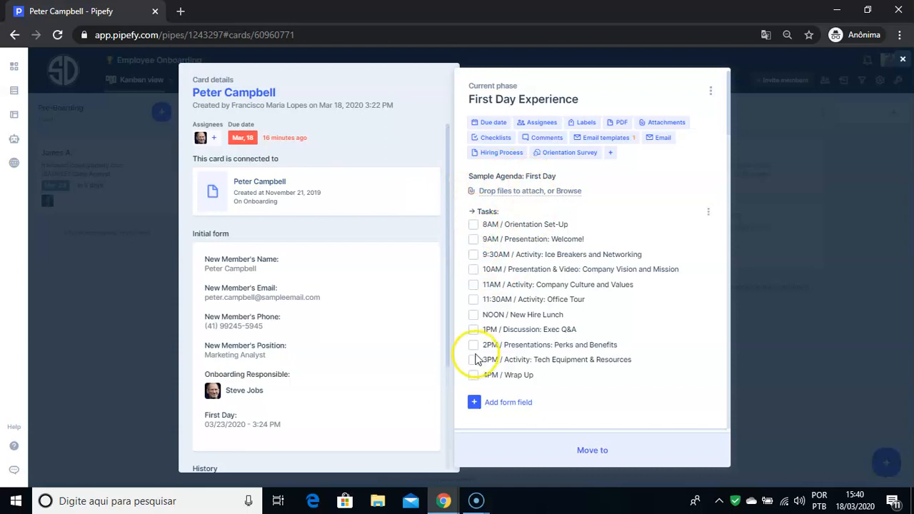
{"action": "left_click", "coordinate": [473, 224]}
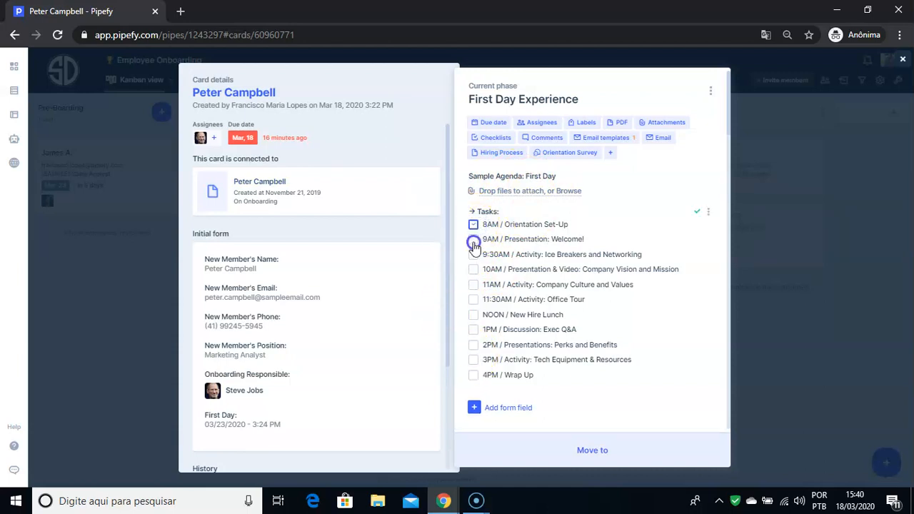
{"action": "left_click", "coordinate": [474, 285]}
{"action": "left_click", "coordinate": [474, 300]}
{"action": "left_click", "coordinate": [474, 315]}
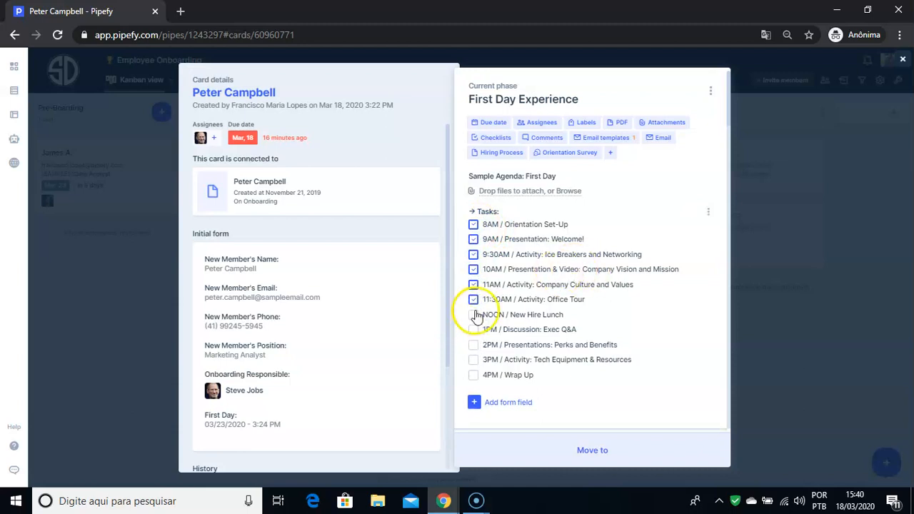
{"action": "left_click", "coordinate": [474, 332]}
{"action": "left_click", "coordinate": [473, 360]}
{"action": "left_click", "coordinate": [473, 375]}
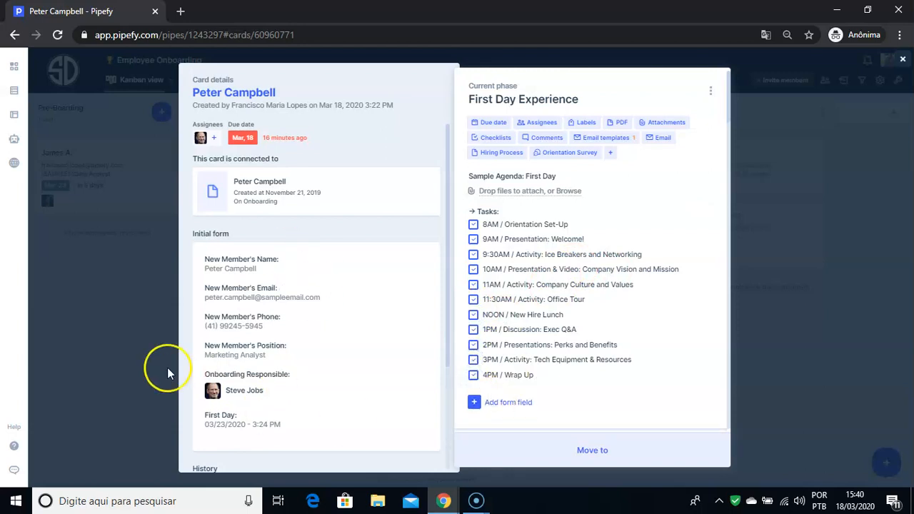
Close the Marketing Analyst's card and move it from First Day Experience to First Month Essentials.
{"action": "left_click", "coordinate": [139, 338]}
{"action": "left_click_drag", "start_coordinate": [265, 183], "coordinate": [444, 272]}
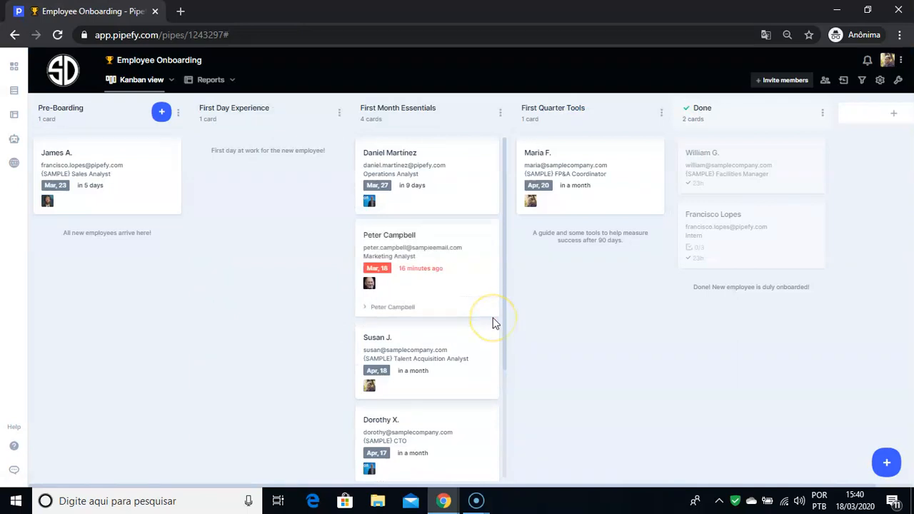
Open the Marketing Analyst's card and check every Set Up for Success item, from reviewing the job role to confirming policies and procedures.
{"action": "left_click", "coordinate": [460, 259]}
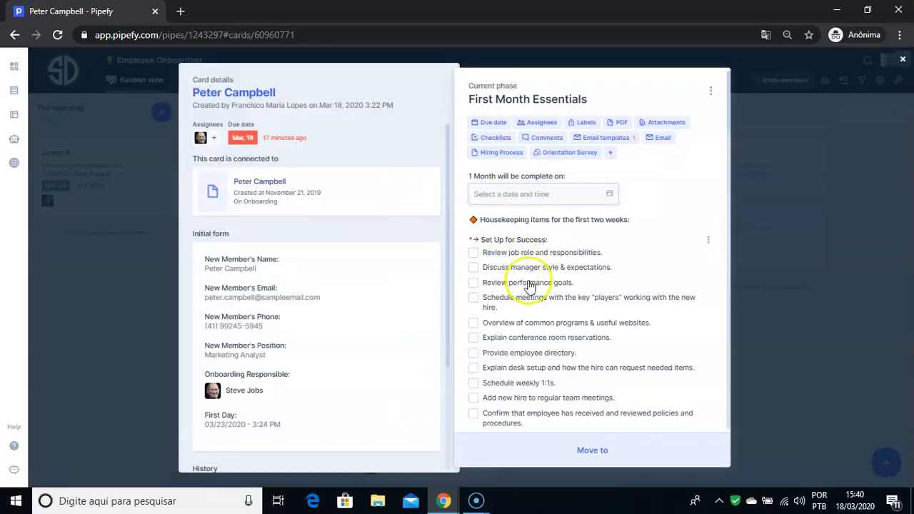
{"action": "scroll", "coordinate": [526, 255], "scroll_direction": "down", "scroll_amount": 2}
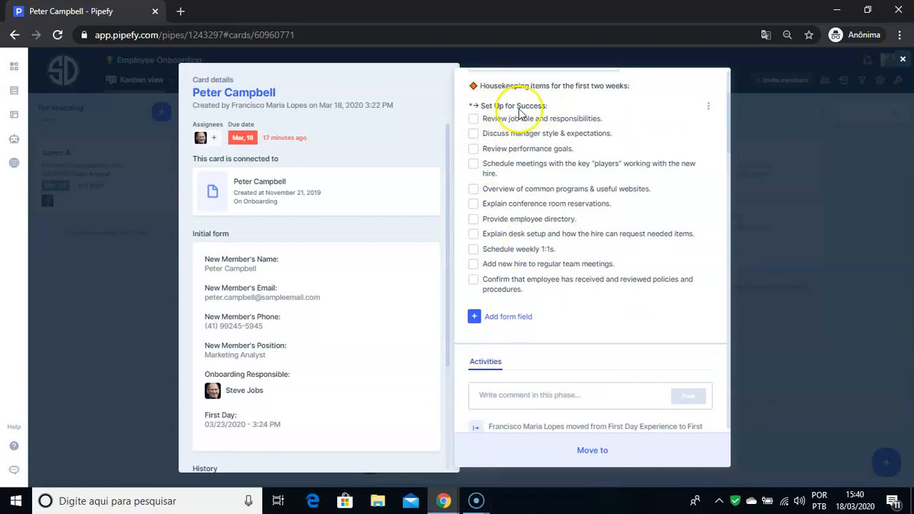
{"action": "left_click", "coordinate": [474, 119]}
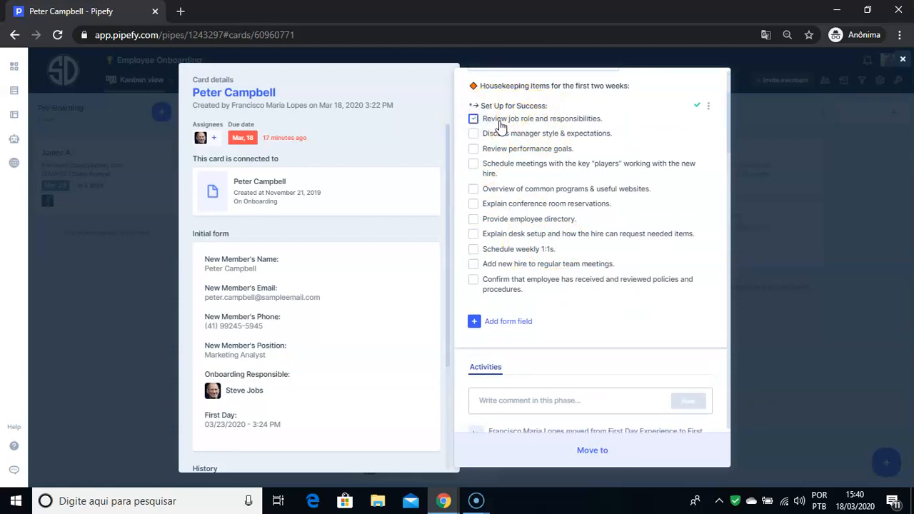
{"action": "left_click", "coordinate": [474, 149]}
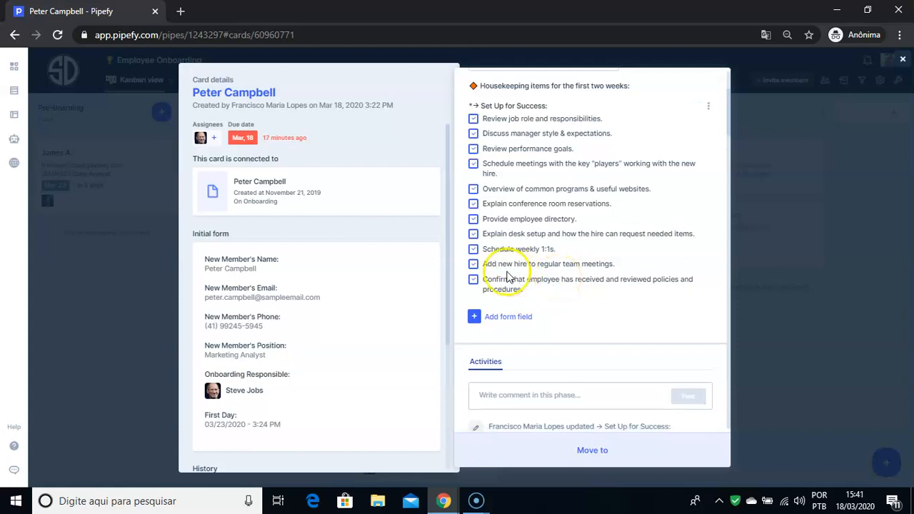
{"action": "scroll", "coordinate": [509, 276], "scroll_direction": "up", "scroll_amount": 2}
Close the Marketing Analyst's card and move the Operations Analyst's card from First Month Essentials to First Quarter Tools.
{"action": "left_click", "coordinate": [135, 313]}
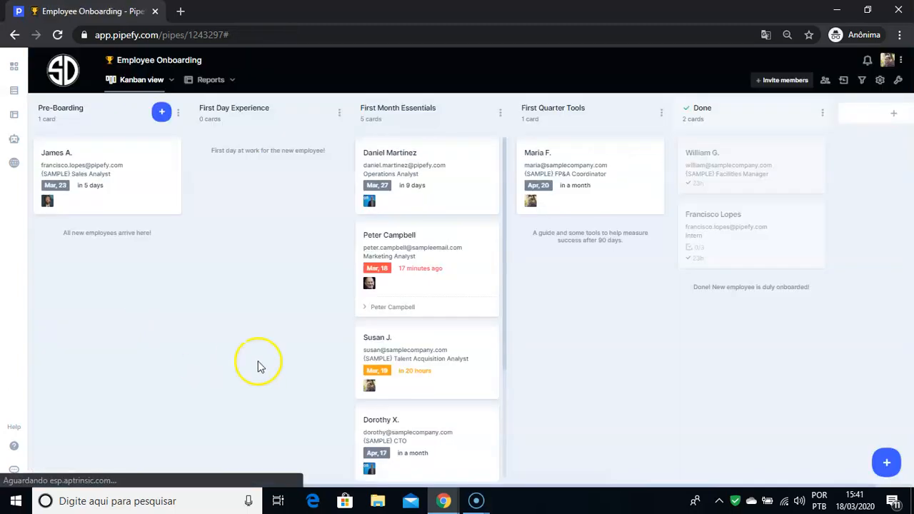
{"action": "left_click_drag", "start_coordinate": [414, 259], "coordinate": [608, 245]}
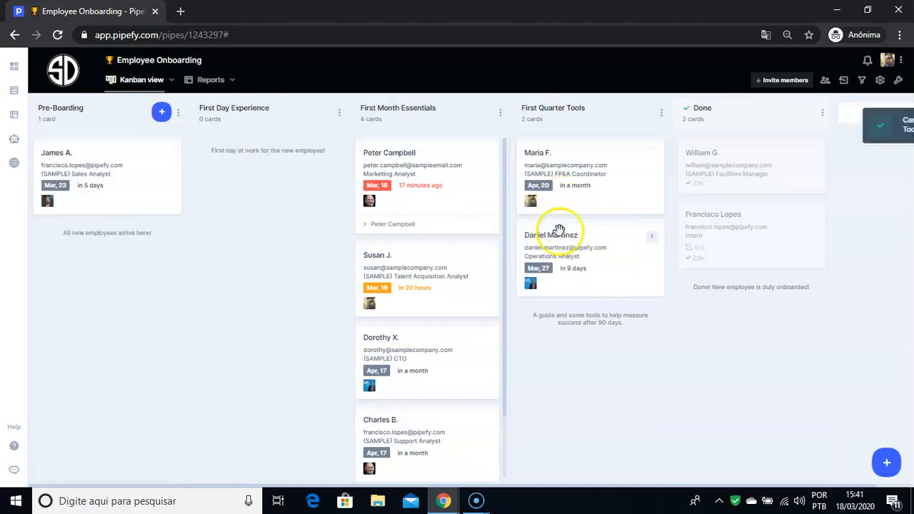
Open the Operations Analyst's card and read through the questions to ask the new hire over coffee.
{"action": "left_click", "coordinate": [587, 252]}
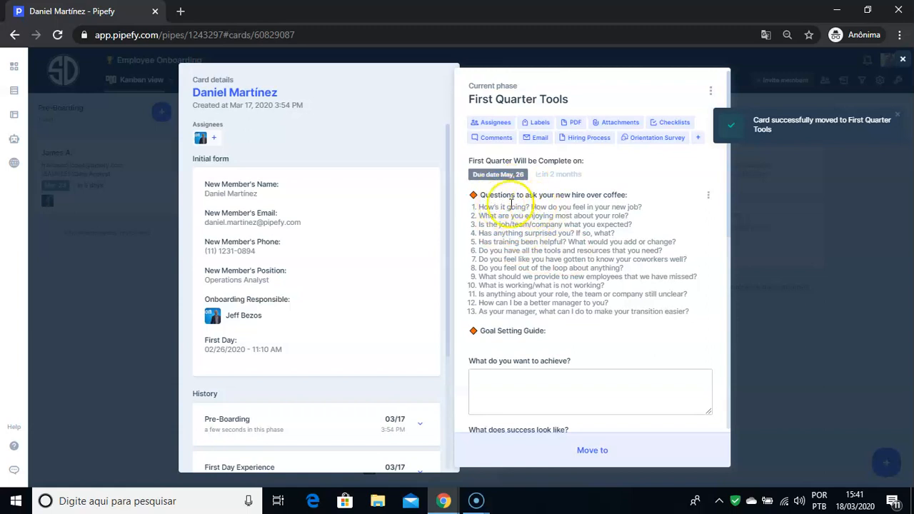
{"action": "left_click_drag", "start_coordinate": [486, 195], "coordinate": [547, 197]}
{"action": "left_click", "coordinate": [572, 196]}
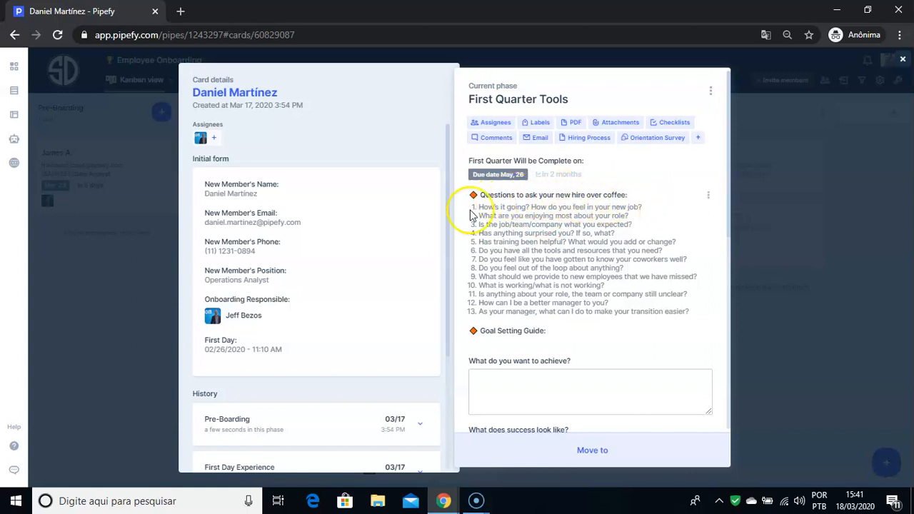
{"action": "left_click_drag", "start_coordinate": [564, 195], "coordinate": [622, 195]}
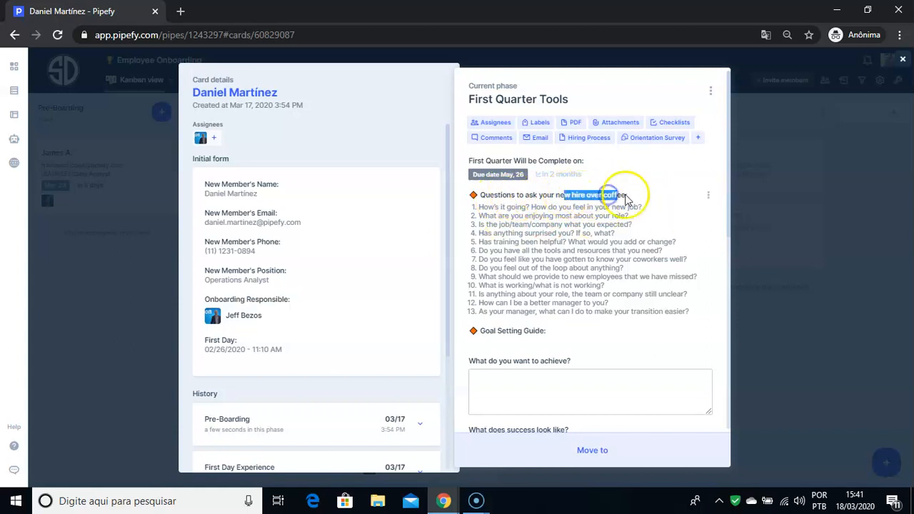
{"action": "left_click", "coordinate": [607, 198]}
{"action": "left_click_drag", "start_coordinate": [548, 206], "coordinate": [628, 206]}
{"action": "left_click", "coordinate": [634, 205]}
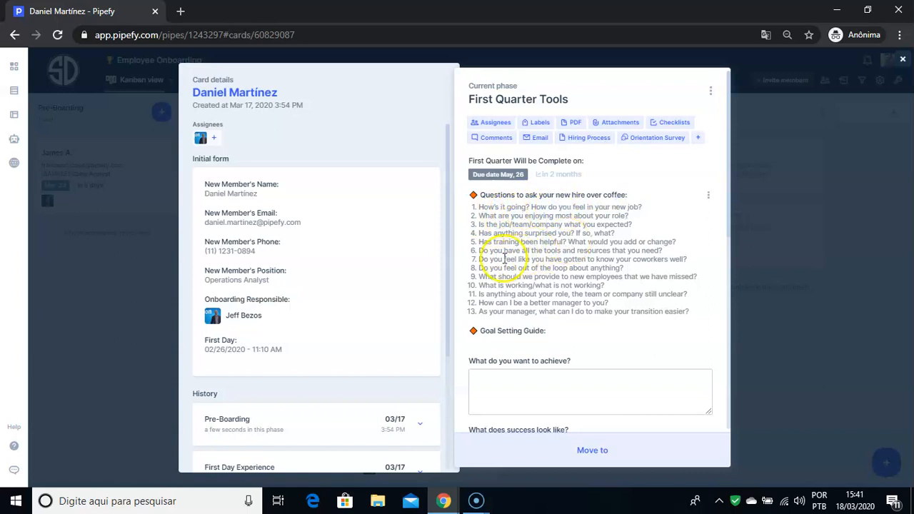
{"action": "left_click_drag", "start_coordinate": [492, 233], "coordinate": [579, 232]}
{"action": "left_click", "coordinate": [583, 233]}
{"action": "left_click", "coordinate": [595, 235]}
Go through the Goal Setting Guide fields and set the "When do you want to achieve it?" date to 03/20/2020.
{"action": "scroll", "coordinate": [565, 262], "scroll_direction": "down", "scroll_amount": 2}
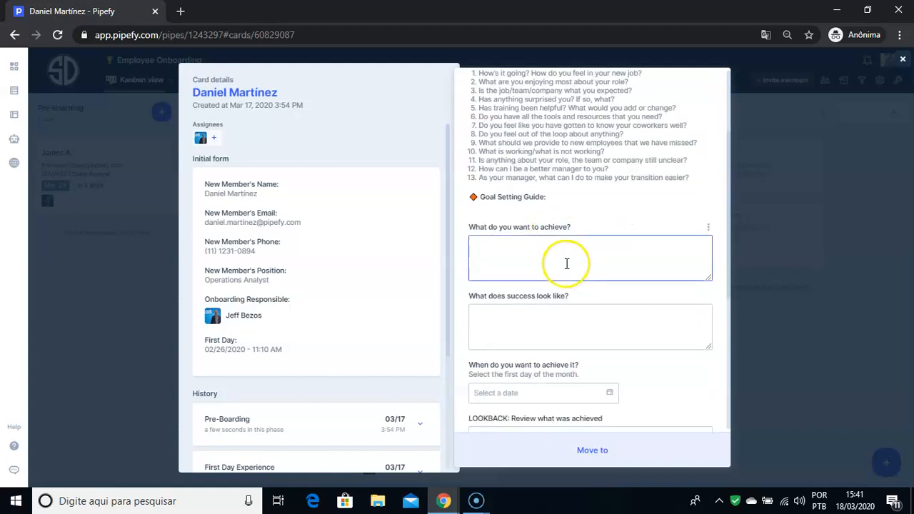
{"action": "left_click", "coordinate": [526, 258]}
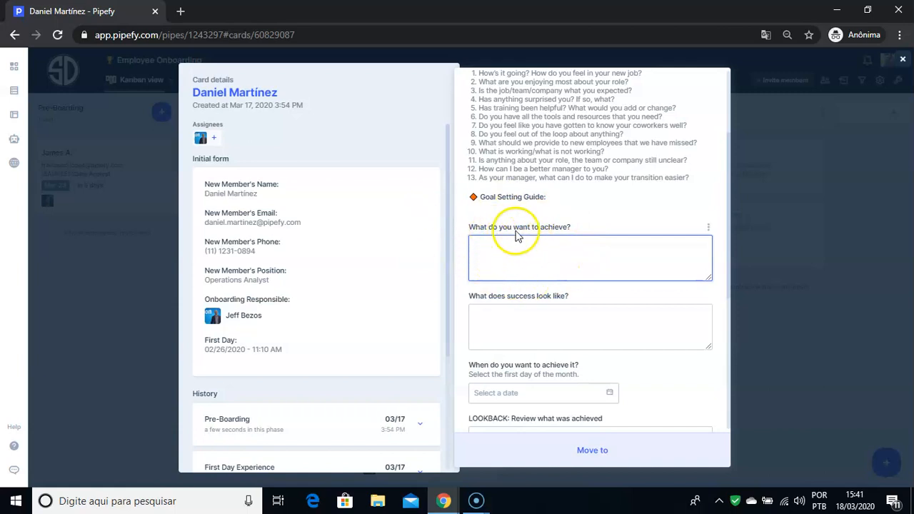
{"action": "scroll", "coordinate": [596, 233], "scroll_direction": "down", "scroll_amount": 1}
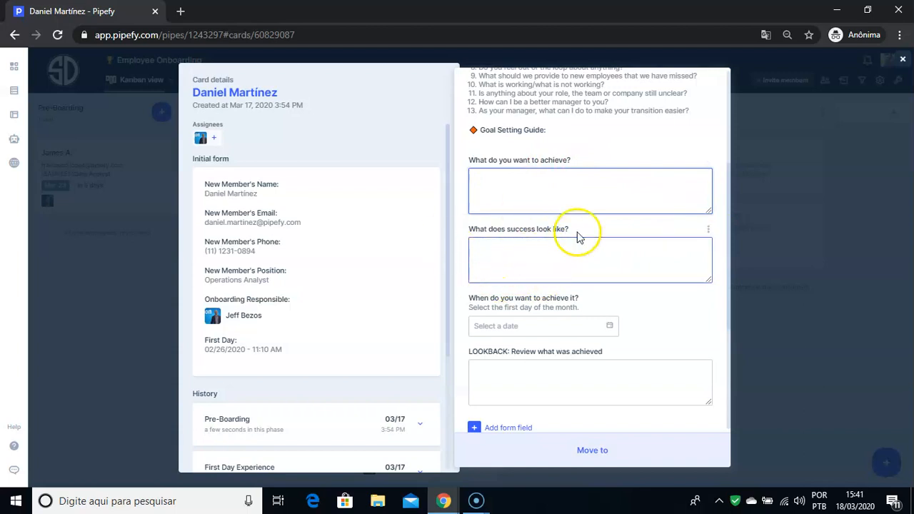
{"action": "scroll", "coordinate": [592, 244], "scroll_direction": "down", "scroll_amount": 1}
{"action": "left_click", "coordinate": [609, 258]}
{"action": "left_click", "coordinate": [555, 367]}
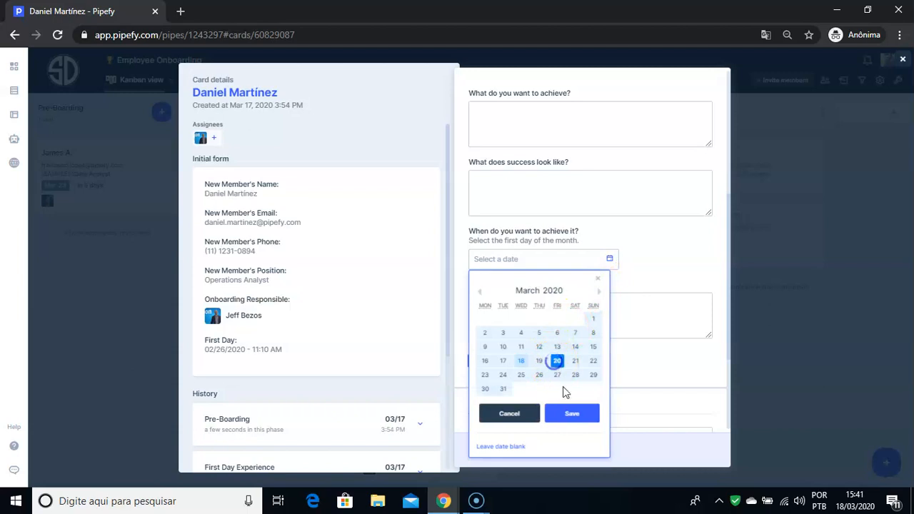
{"action": "left_click", "coordinate": [571, 412]}
{"action": "left_click", "coordinate": [542, 316]}
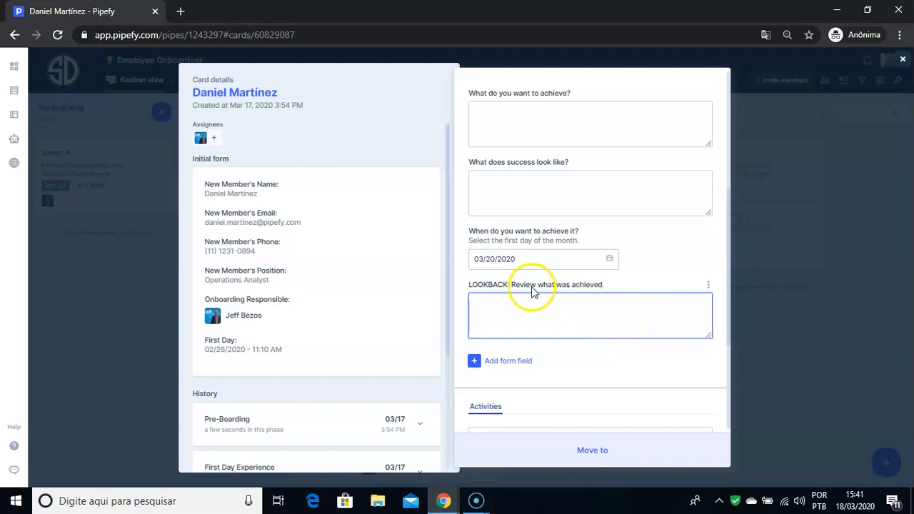
Close the Operations Analyst's card and move it from First Quarter Tools to Done.
{"action": "left_click", "coordinate": [82, 303]}
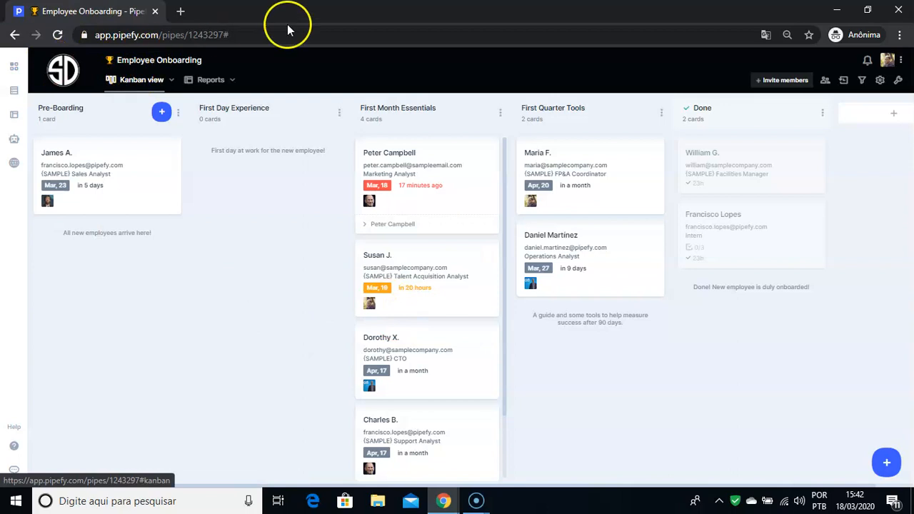
{"action": "left_click_drag", "start_coordinate": [565, 249], "coordinate": [744, 314]}
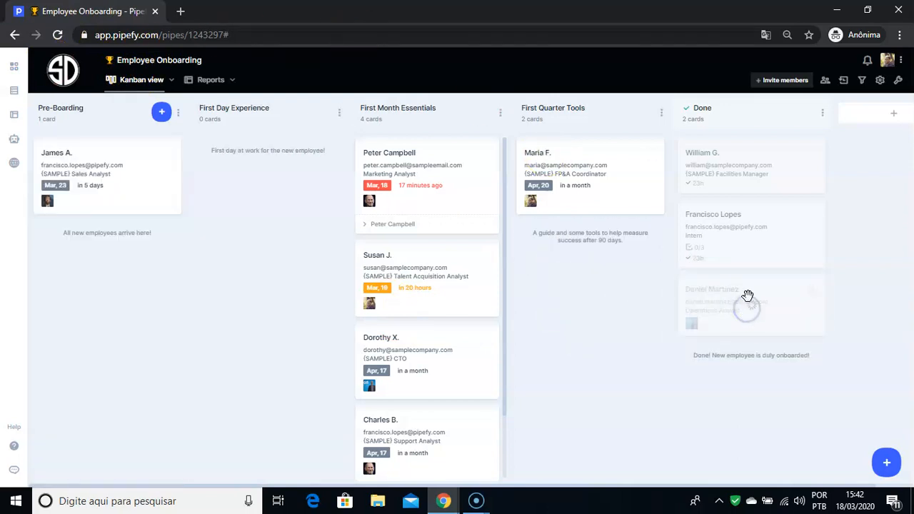